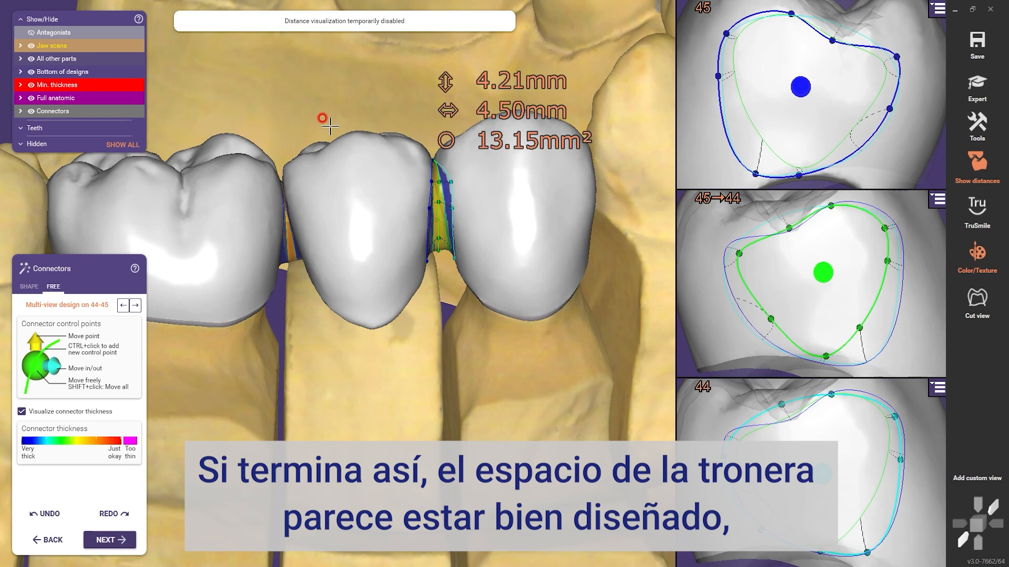
Step: Open Free-Forming for all three restorations in Expert mode and enable the disk cutter for the approximal adaptation
{"action": "mouse_move", "coordinate": [321, 187]}
{"action": "right_mouse_down"}
{"action": "mouse_move", "coordinate": [333, 179]}
{"action": "mouse_move", "coordinate": [345, 191]}
{"action": "mouse_move", "coordinate": [282, 199]}
{"action": "mouse_move", "coordinate": [289, 150]}
{"action": "mouse_move", "coordinate": [310, 192]}
{"action": "mouse_move", "coordinate": [294, 201]}
{"action": "mouse_move", "coordinate": [286, 234]}
{"action": "mouse_move", "coordinate": [273, 214]}
{"action": "mouse_move", "coordinate": [278, 193]}
{"action": "mouse_move", "coordinate": [302, 256]}
{"action": "right_mouse_up"}
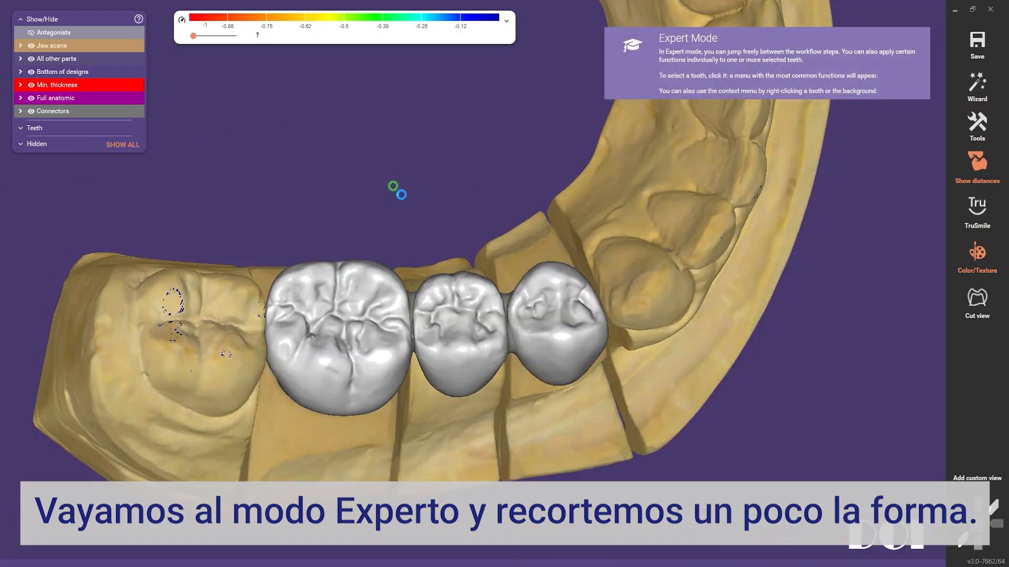
{"action": "right_click", "coordinate": [382, 184]}
{"action": "left_click", "coordinate": [461, 152]}
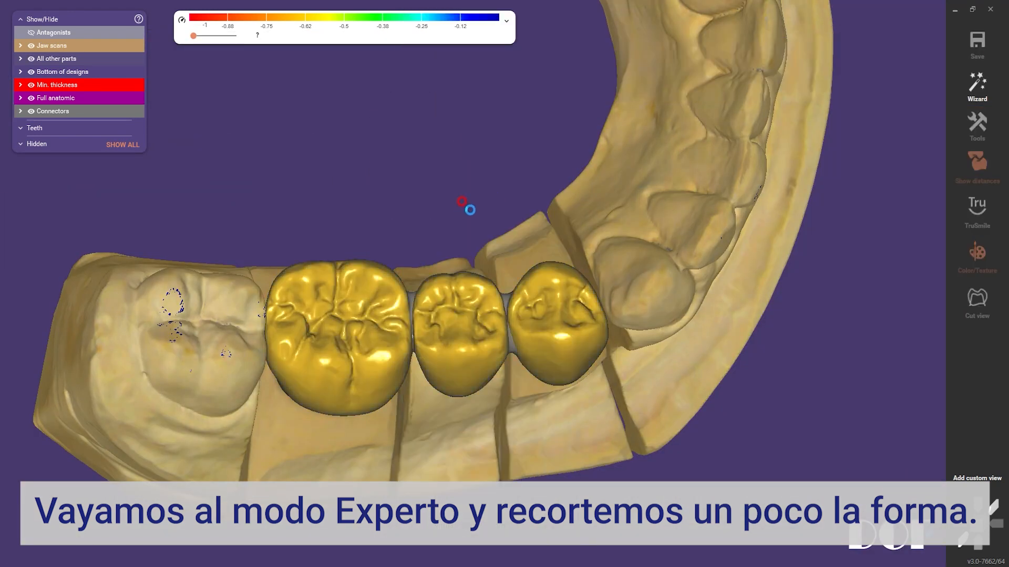
{"action": "left_click", "coordinate": [75, 207]}
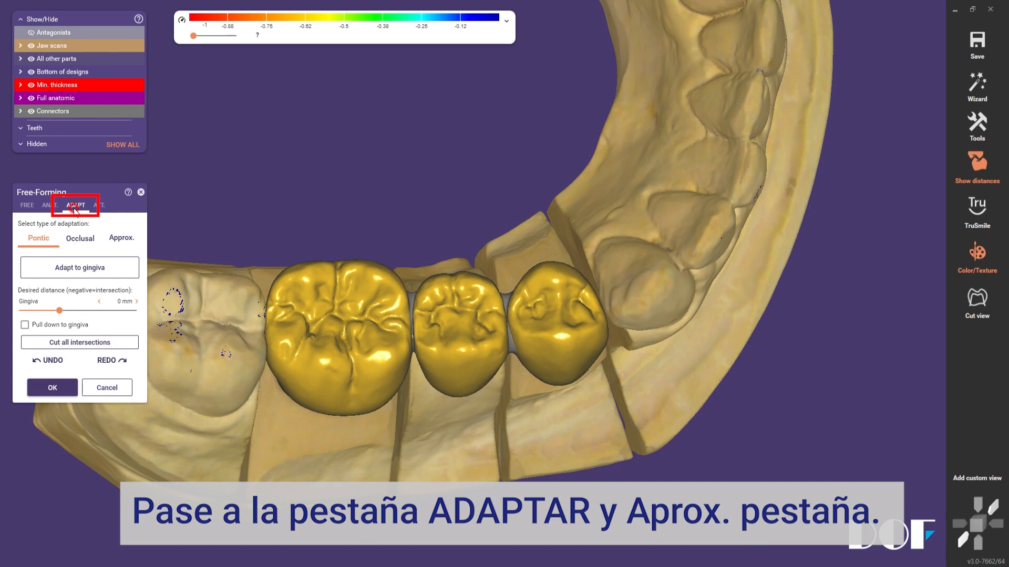
{"action": "left_click", "coordinate": [116, 241]}
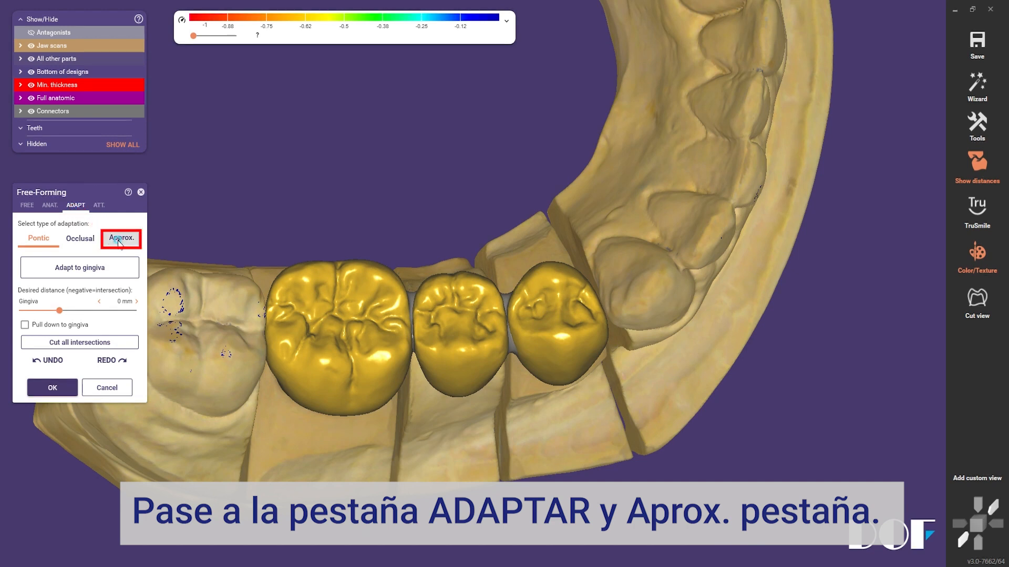
{"action": "left_click", "coordinate": [67, 276]}
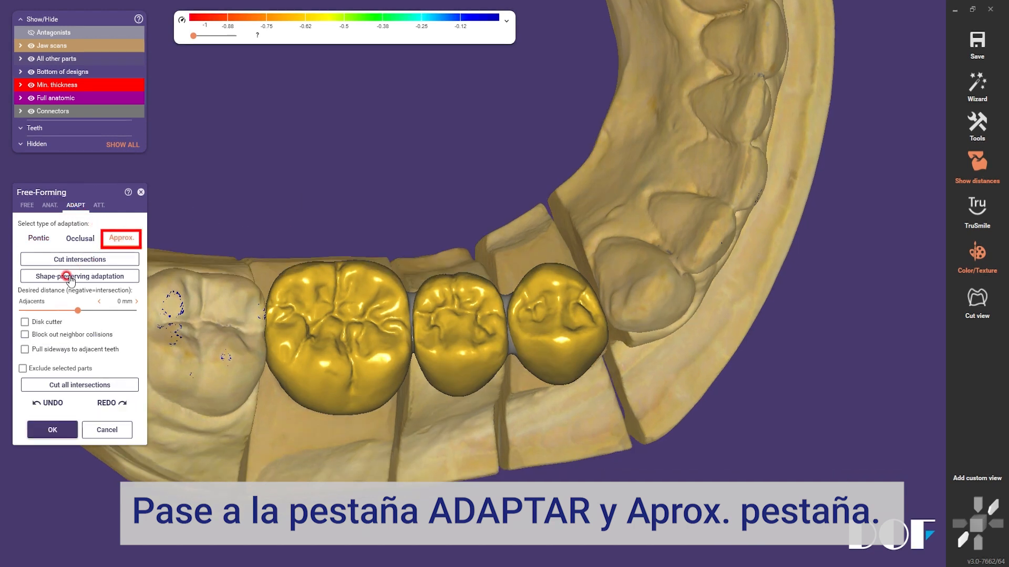
{"action": "left_click", "coordinate": [24, 321]}
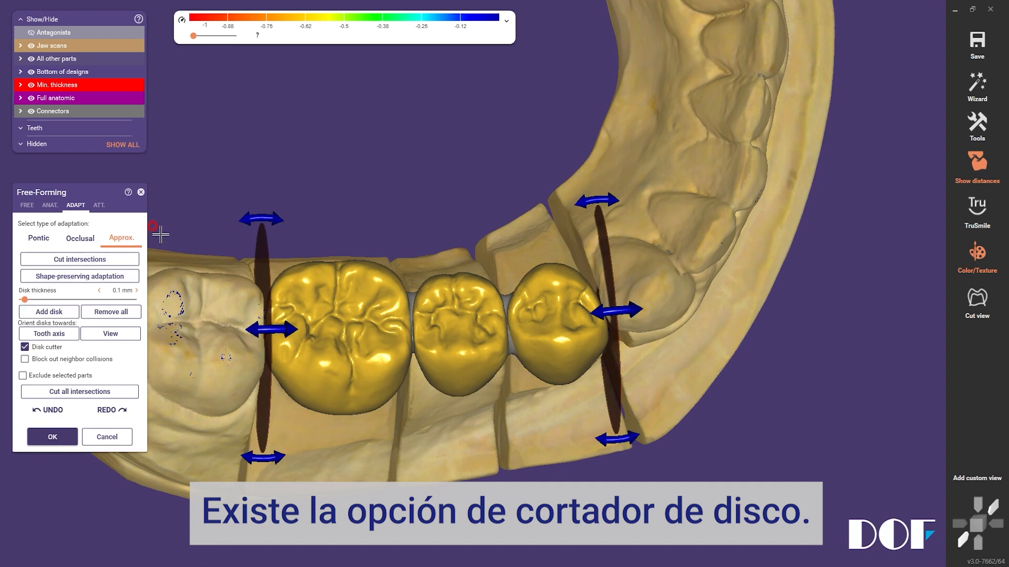
Step: Position the two cutting disks in the gaps between teeth 46 and 45 and between teeth 45 and 44
{"action": "middle_click_drag", "start_coordinate": [244, 251], "coordinate": [269, 243]}
{"action": "left_click_drag", "start_coordinate": [289, 246], "coordinate": [434, 221]}
{"action": "left_click_drag", "start_coordinate": [637, 257], "coordinate": [524, 277]}
{"action": "right_click_drag", "start_coordinate": [567, 323], "coordinate": [566, 322]}
{"action": "scroll", "coordinate": [489, 335], "scroll_direction": "up", "scroll_amount": 3}
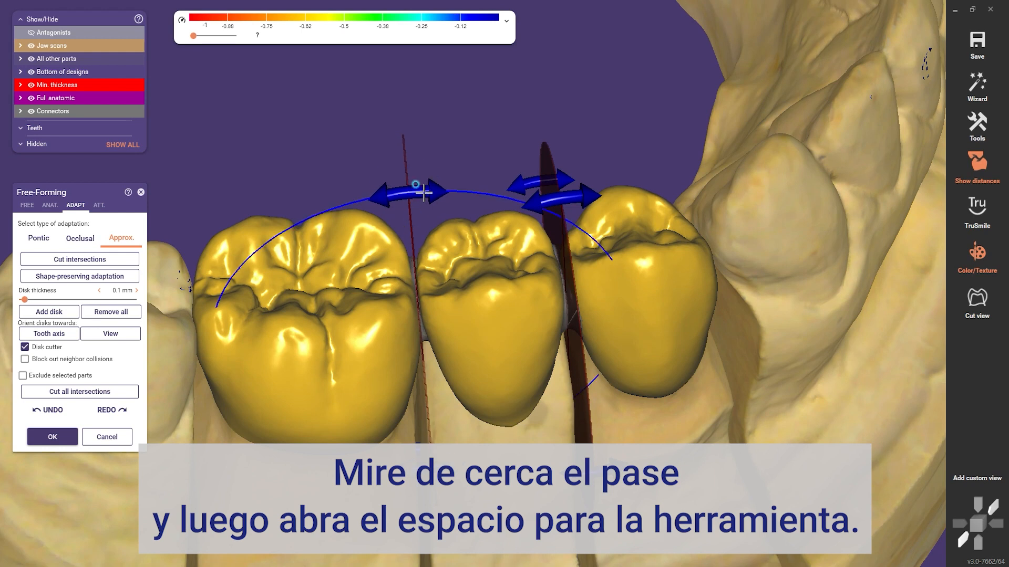
{"action": "right_click_drag", "start_coordinate": [414, 170], "coordinate": [428, 184]}
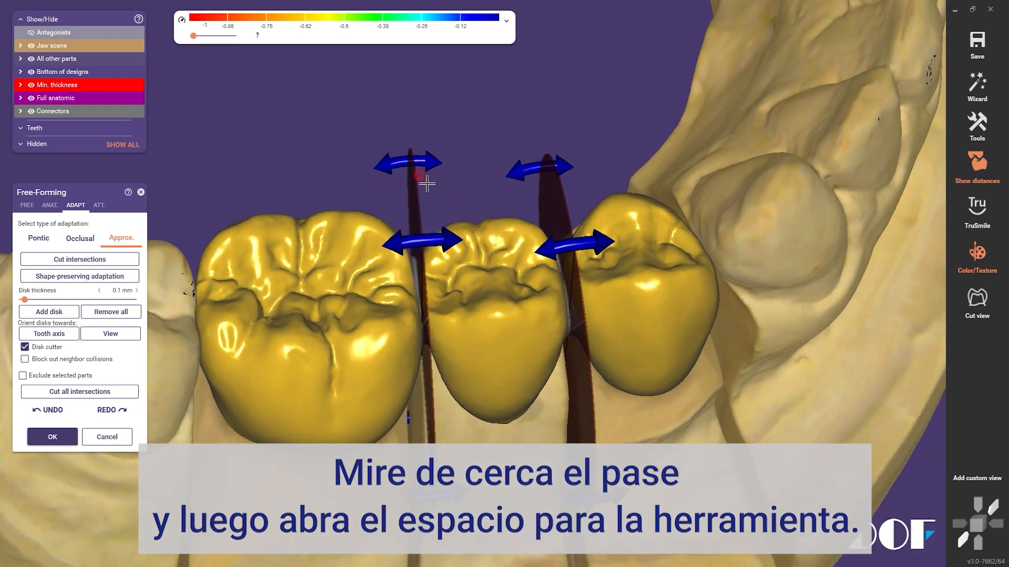
{"action": "right_click_drag", "start_coordinate": [445, 233], "coordinate": [401, 329]}
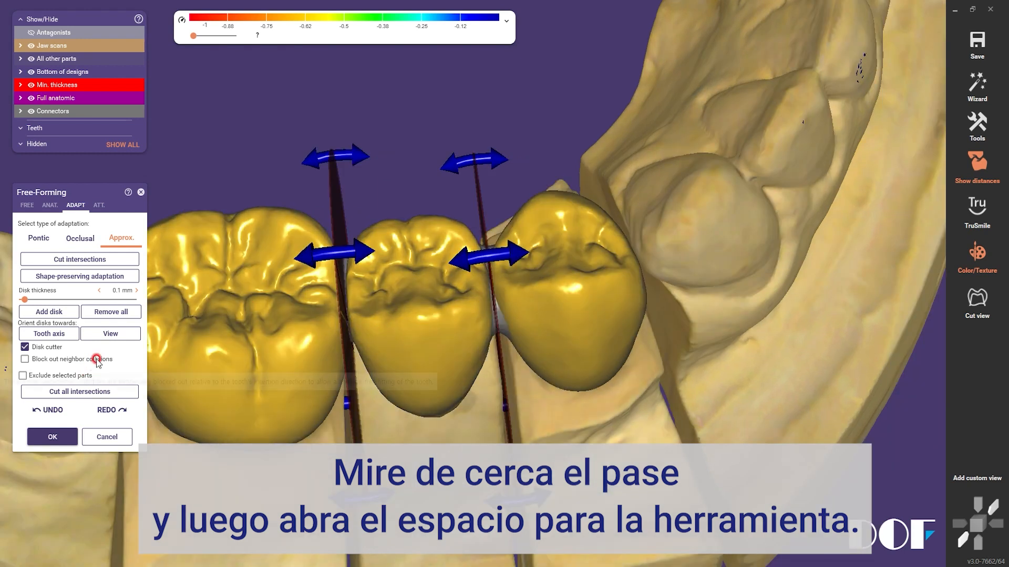
Step: Set the disk thickness to 0.5 mm
{"action": "left_click", "coordinate": [136, 290]}
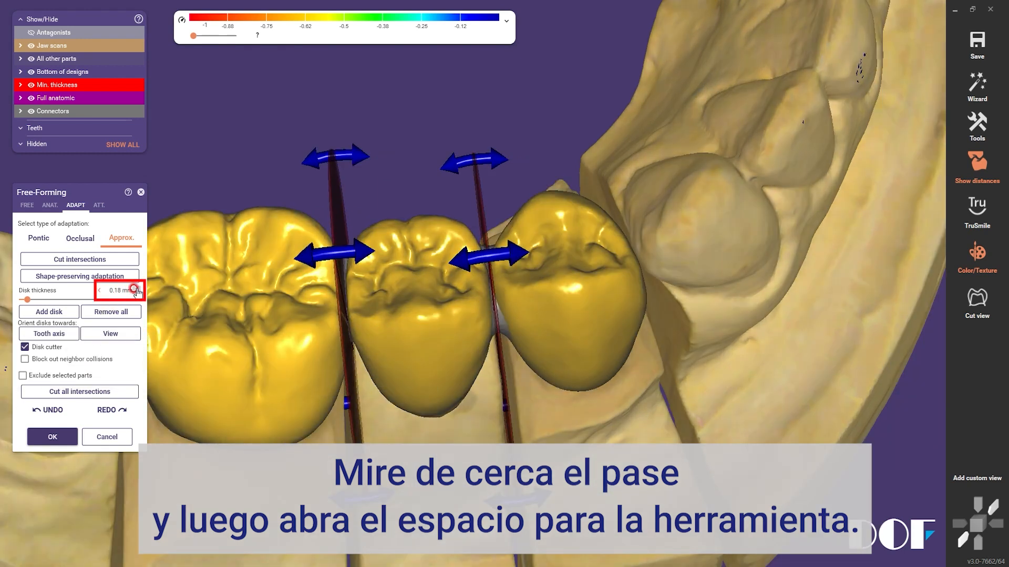
{"action": "left_click", "coordinate": [136, 290]}
{"action": "left_click", "coordinate": [136, 290]}
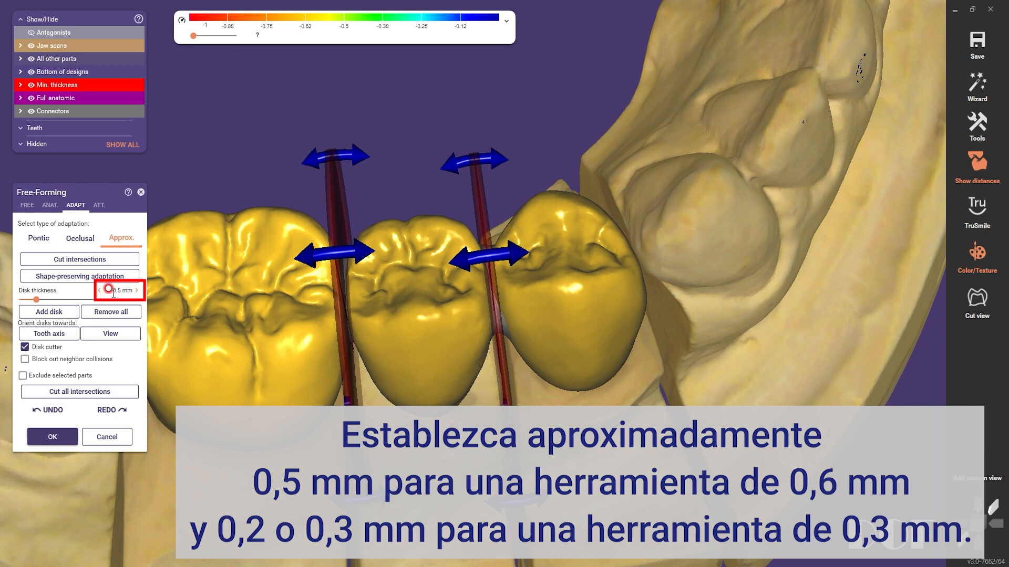
{"action": "left_click", "coordinate": [101, 292]}
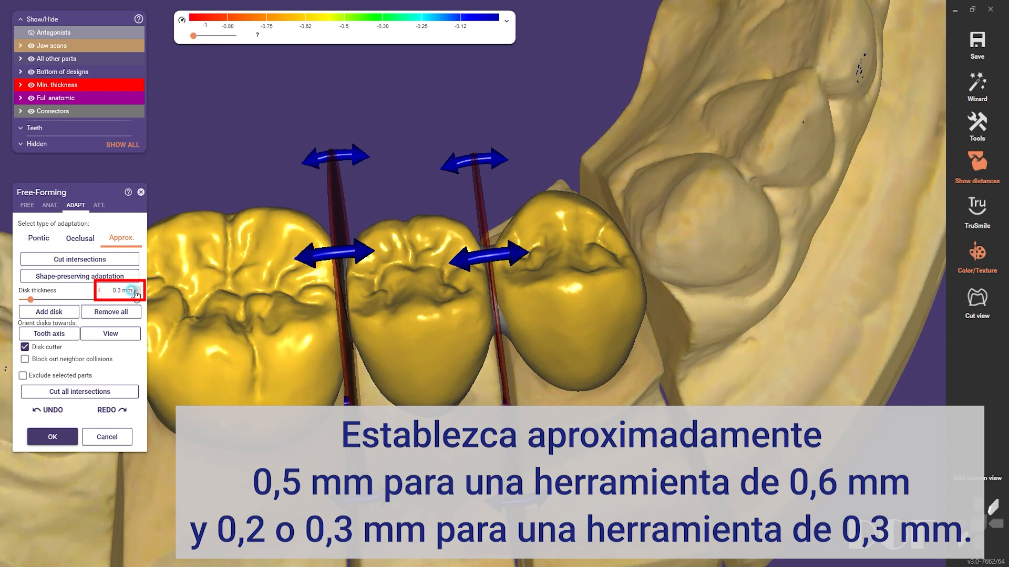
{"action": "left_click", "coordinate": [135, 292]}
Step: Cut the restorations' intersections along both disks and accept the free-forming
{"action": "right_click_drag", "start_coordinate": [259, 314], "coordinate": [261, 323]}
{"action": "left_click", "coordinate": [81, 260]}
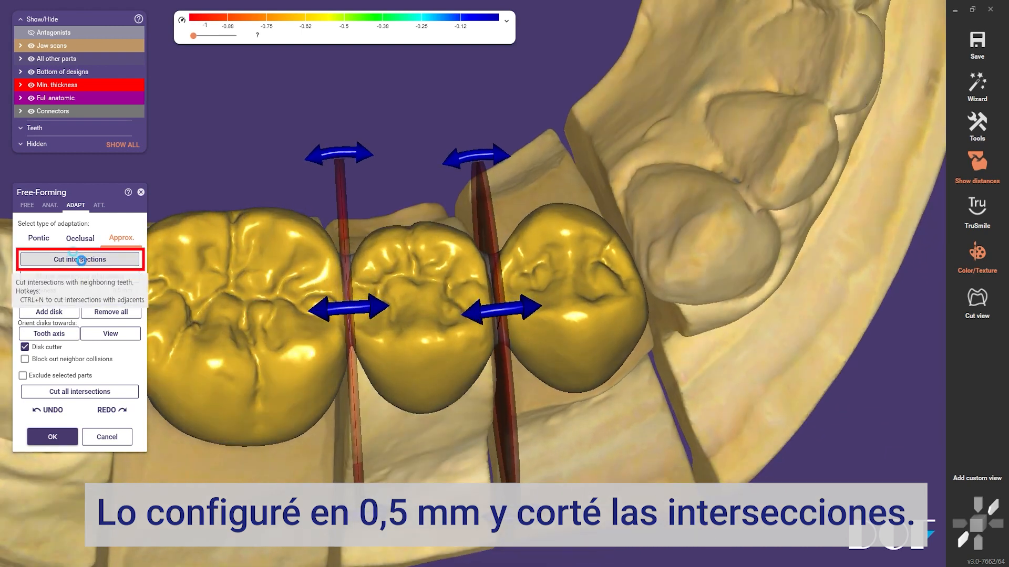
{"action": "left_click", "coordinate": [53, 435]}
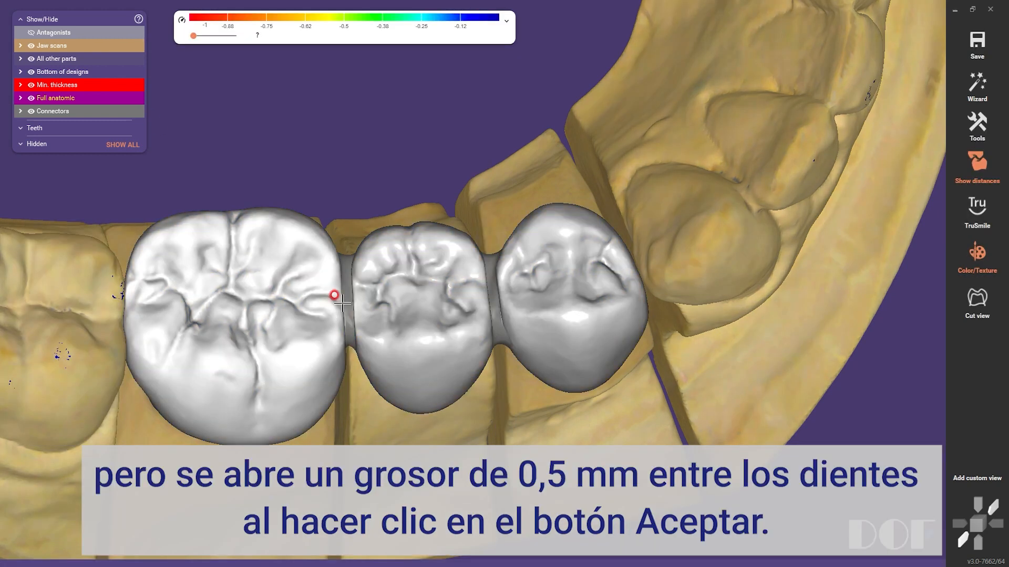
Step: Open the bridge connectors for multi-view design with free control-point editing
{"action": "scroll", "coordinate": [343, 303], "scroll_direction": "up", "scroll_amount": 4}
{"action": "mouse_move", "coordinate": [351, 316]}
{"action": "right_mouse_down"}
{"action": "mouse_move", "coordinate": [353, 306]}
{"action": "mouse_move", "coordinate": [345, 313]}
{"action": "right_mouse_up"}
{"action": "scroll", "coordinate": [343, 308], "scroll_direction": "down", "scroll_amount": 3}
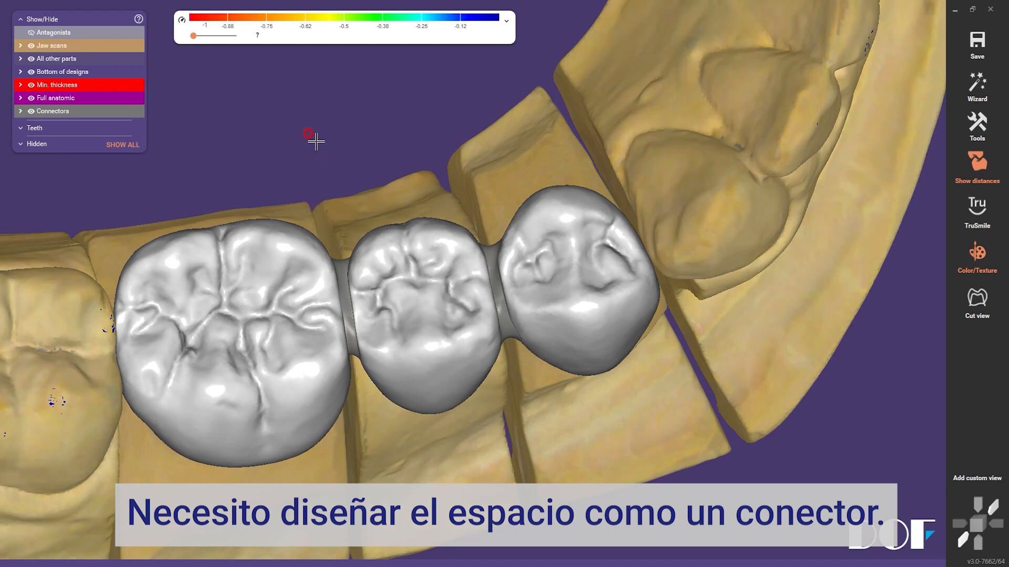
{"action": "right_click", "coordinate": [316, 141]}
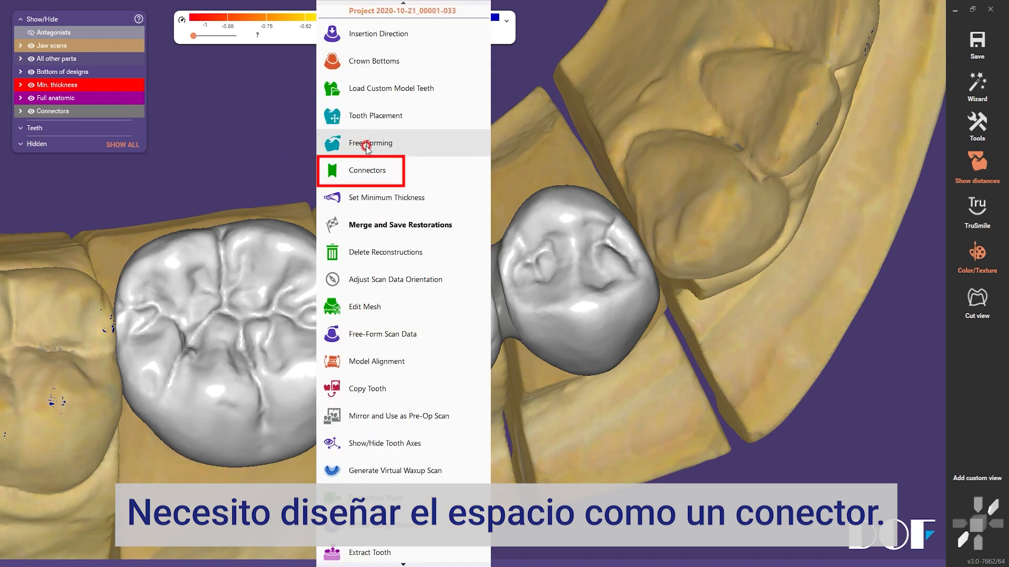
{"action": "left_click", "coordinate": [373, 173]}
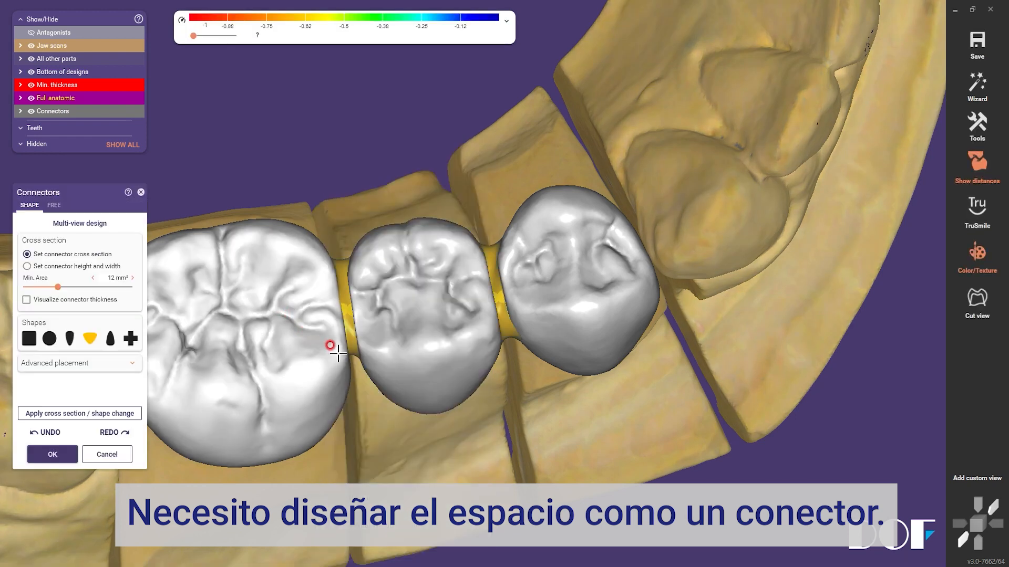
{"action": "left_click", "coordinate": [80, 223]}
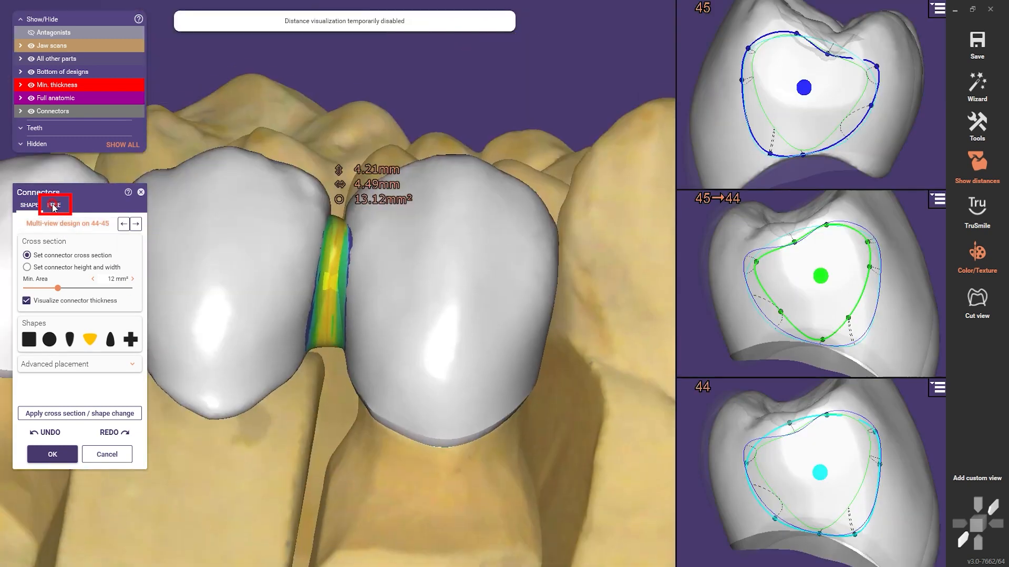
{"action": "left_click", "coordinate": [55, 206]}
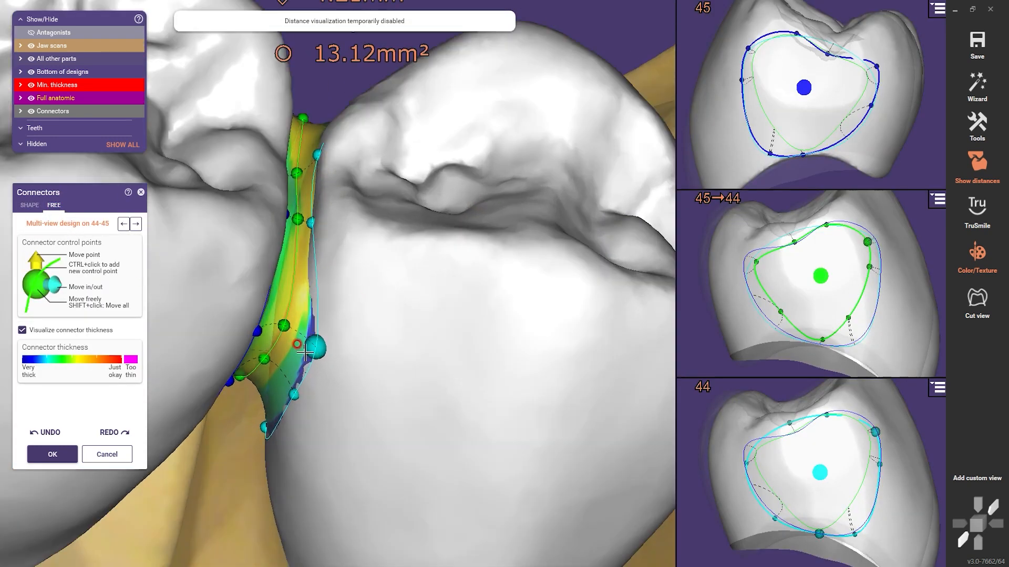
Step: Reshape the connector between teeth 44 and 45 by moving its control points
{"action": "left_click_drag", "start_coordinate": [314, 349], "coordinate": [320, 293]}
{"action": "left_click_drag", "start_coordinate": [312, 224], "coordinate": [325, 219]}
{"action": "right_click_drag", "start_coordinate": [356, 273], "coordinate": [371, 225]}
{"action": "mouse_move", "coordinate": [282, 177]}
{"action": "left_mouse_down"}
{"action": "mouse_move", "coordinate": [281, 187]}
{"action": "mouse_move", "coordinate": [284, 167]}
{"action": "left_mouse_up"}
{"action": "right_click_drag", "start_coordinate": [330, 246], "coordinate": [363, 271]}
{"action": "scroll", "coordinate": [368, 278], "scroll_direction": "down", "scroll_amount": 5}
{"action": "middle_click_drag", "start_coordinate": [372, 279], "coordinate": [444, 290]}
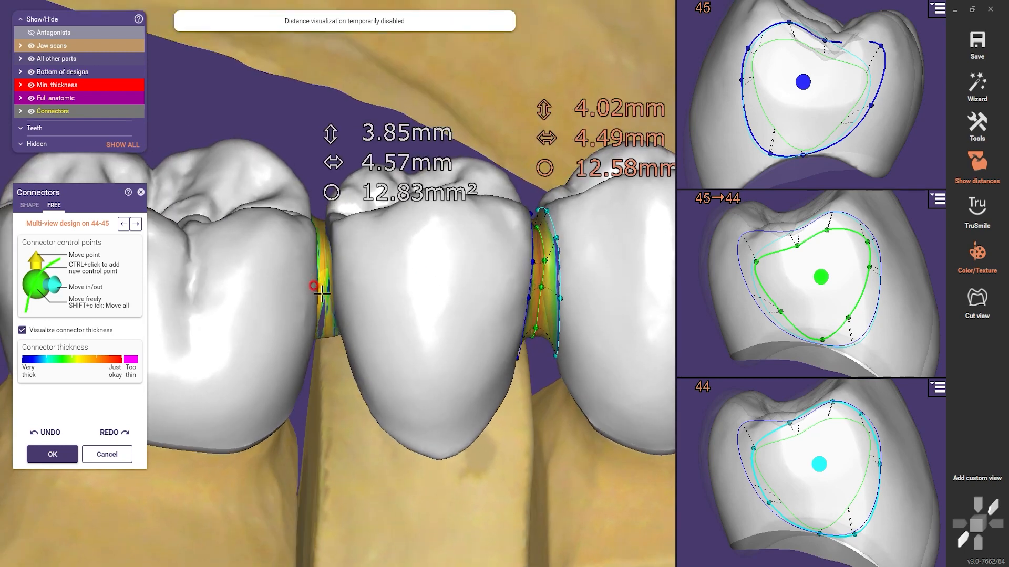
Step: Reshape the connector between teeth 45 and 46, refine the 44-45 connector's control points, and accept the connector design
{"action": "left_click", "coordinate": [324, 292]}
{"action": "scroll", "coordinate": [331, 289], "scroll_direction": "up", "scroll_amount": 5}
{"action": "mouse_move", "coordinate": [311, 98]}
{"action": "right_mouse_down"}
{"action": "mouse_move", "coordinate": [301, 107]}
{"action": "mouse_move", "coordinate": [309, 106]}
{"action": "right_mouse_up"}
{"action": "left_click_drag", "start_coordinate": [321, 101], "coordinate": [328, 109]}
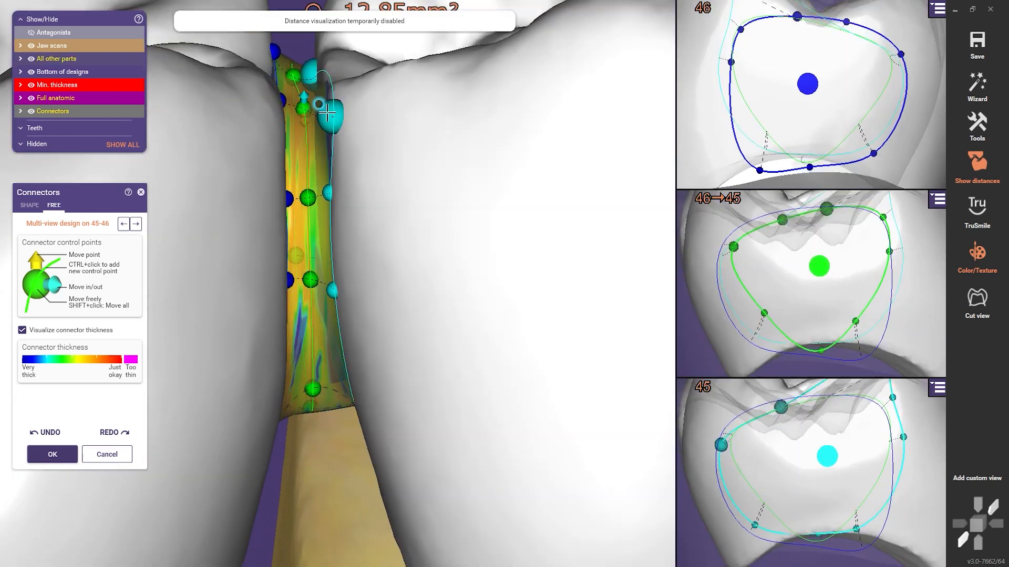
{"action": "right_click_drag", "start_coordinate": [328, 109], "coordinate": [272, 147]}
{"action": "left_click_drag", "start_coordinate": [248, 223], "coordinate": [234, 178]}
{"action": "right_click_drag", "start_coordinate": [234, 179], "coordinate": [318, 210]}
{"action": "left_click_drag", "start_coordinate": [319, 212], "coordinate": [320, 192]}
{"action": "right_click_drag", "start_coordinate": [321, 192], "coordinate": [394, 260]}
{"action": "scroll", "coordinate": [331, 286], "scroll_direction": "down", "scroll_amount": 6}
{"action": "scroll", "coordinate": [357, 257], "scroll_direction": "down", "scroll_amount": 1}
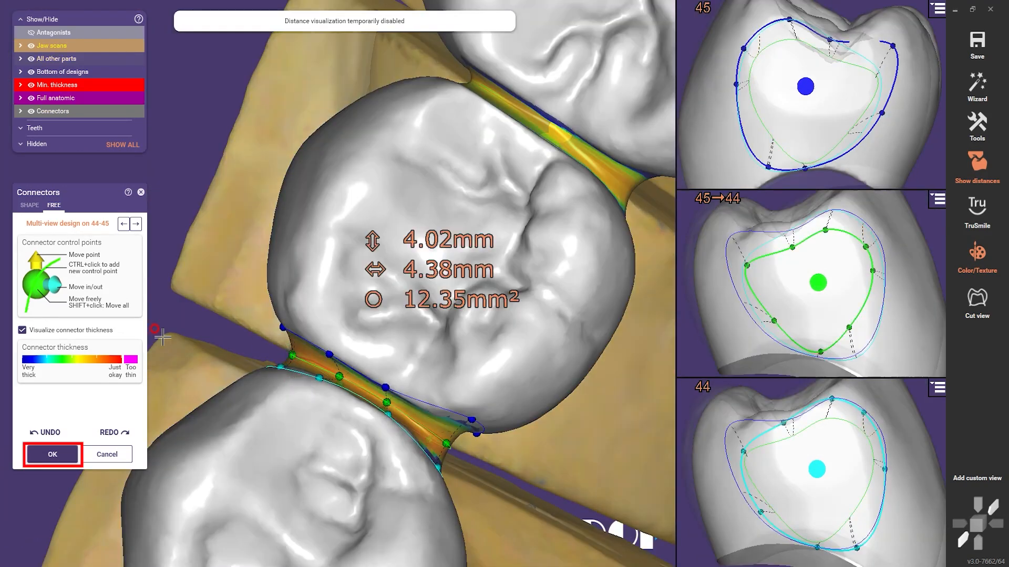
{"action": "left_click", "coordinate": [56, 455]}
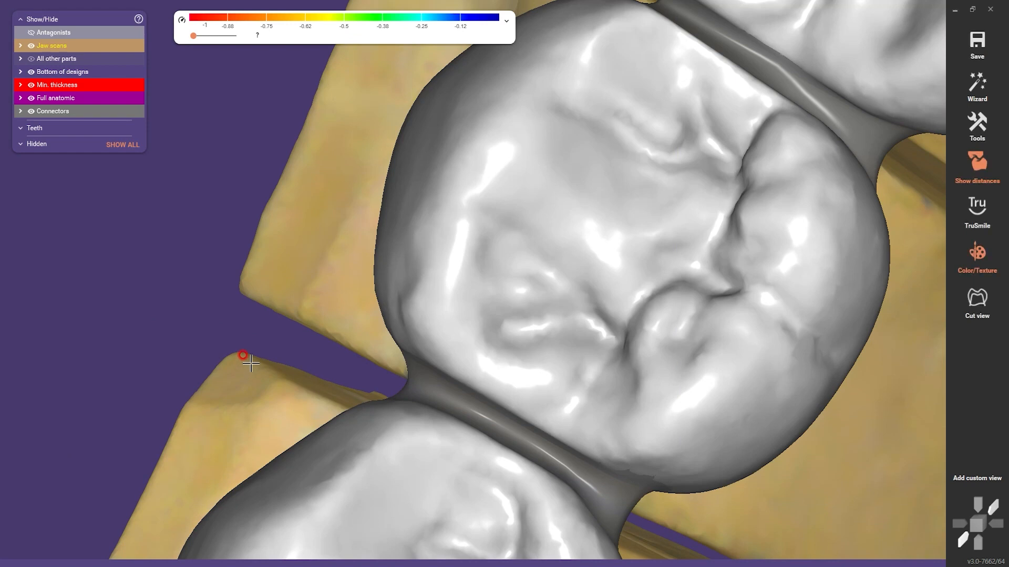
Step: Return to the Wizard to merge the restorations, finish the design, and save the scene while keeping both files
{"action": "scroll", "coordinate": [252, 355], "scroll_direction": "down", "scroll_amount": 5}
{"action": "right_click_drag", "start_coordinate": [339, 279], "coordinate": [362, 244]}
{"action": "scroll", "coordinate": [363, 245], "scroll_direction": "down", "scroll_amount": 3}
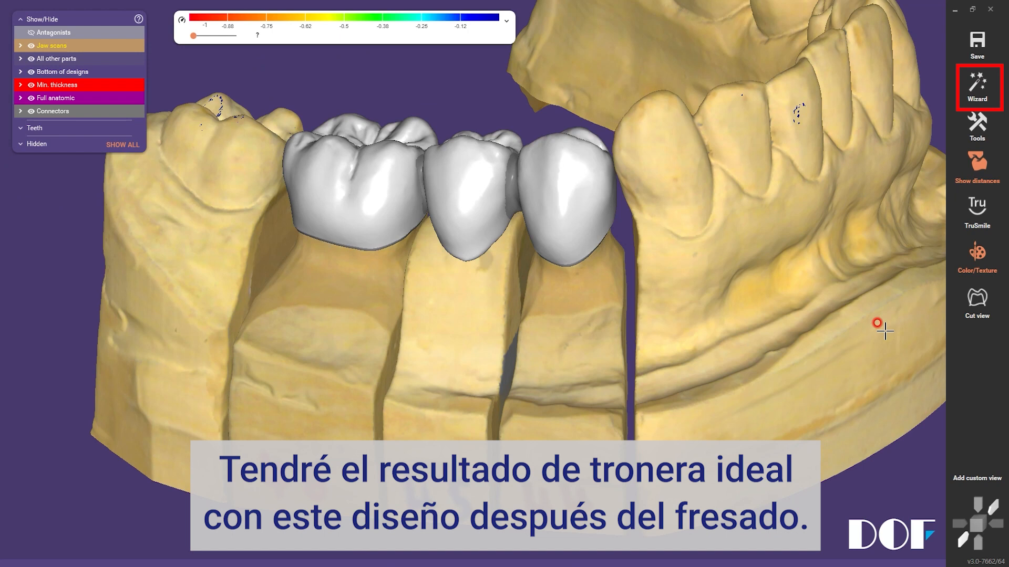
{"action": "left_click", "coordinate": [988, 100]}
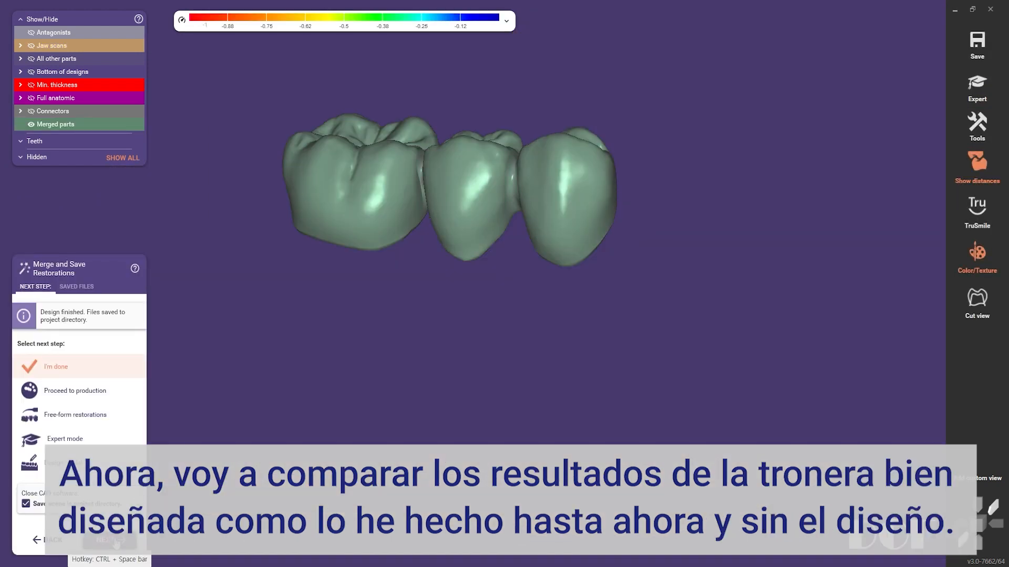
{"action": "left_click", "coordinate": [117, 543]}
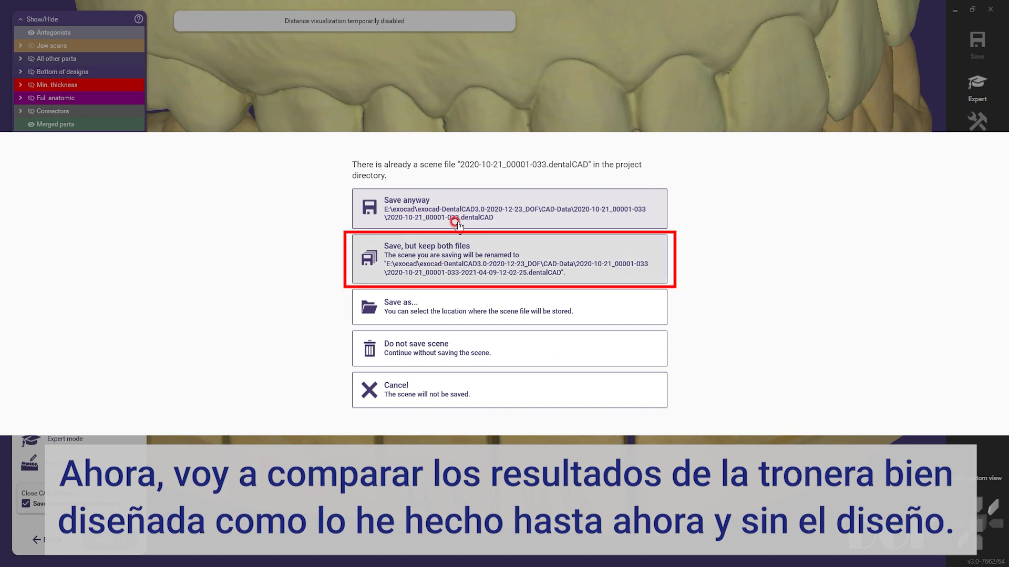
{"action": "left_click", "coordinate": [401, 258]}
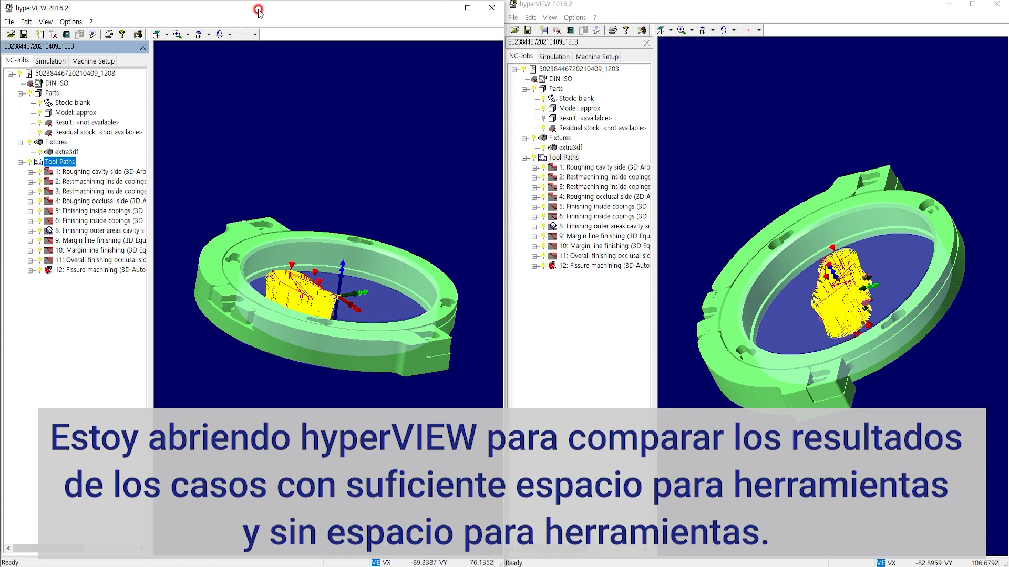
Step: Switch to hyperVIEW and calculate the milling result of the job ending in 1208
{"action": "left_click", "coordinate": [787, 2]}
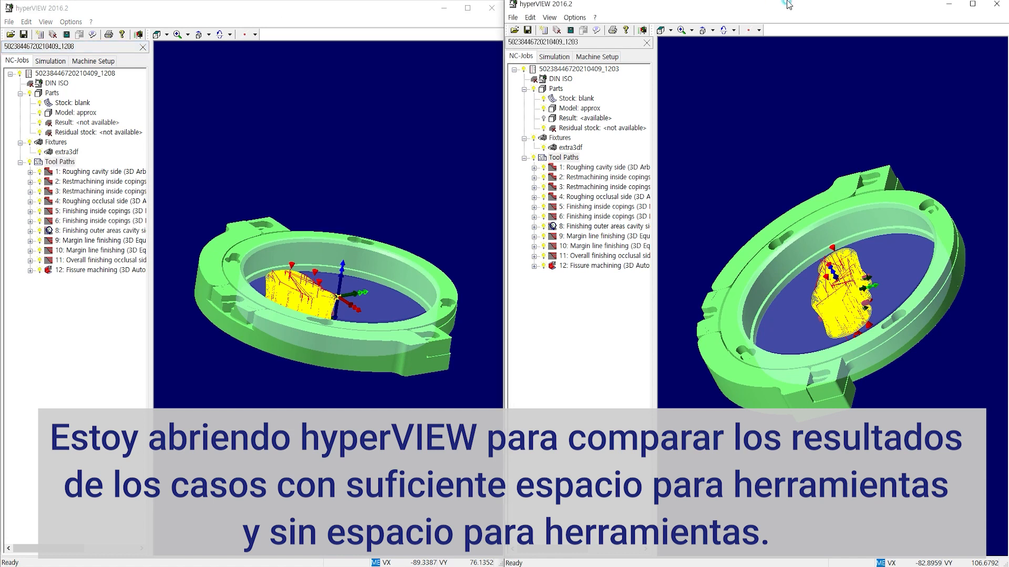
{"action": "left_click", "coordinate": [330, 21]}
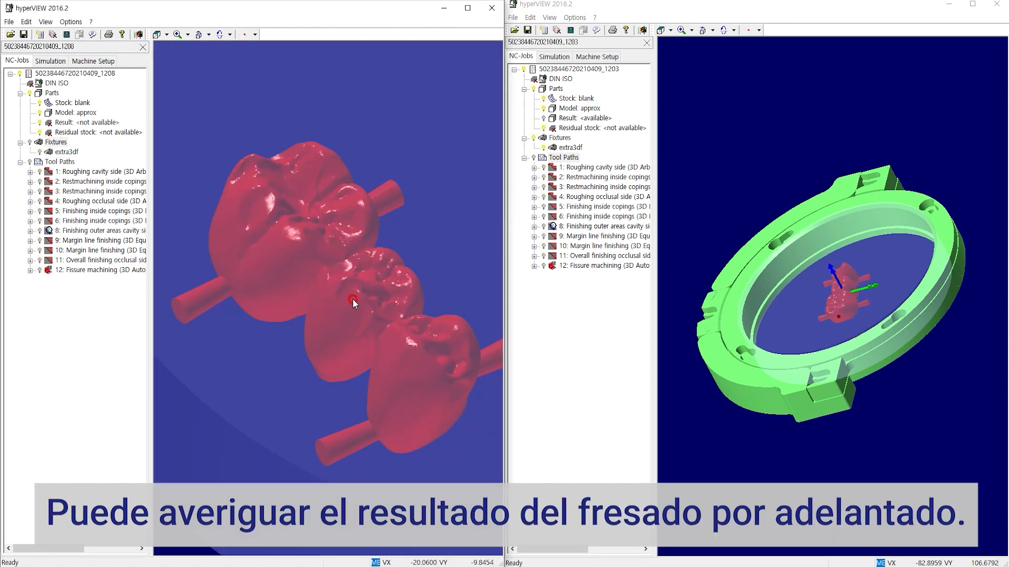
{"action": "right_click_drag", "start_coordinate": [349, 298], "coordinate": [328, 333]}
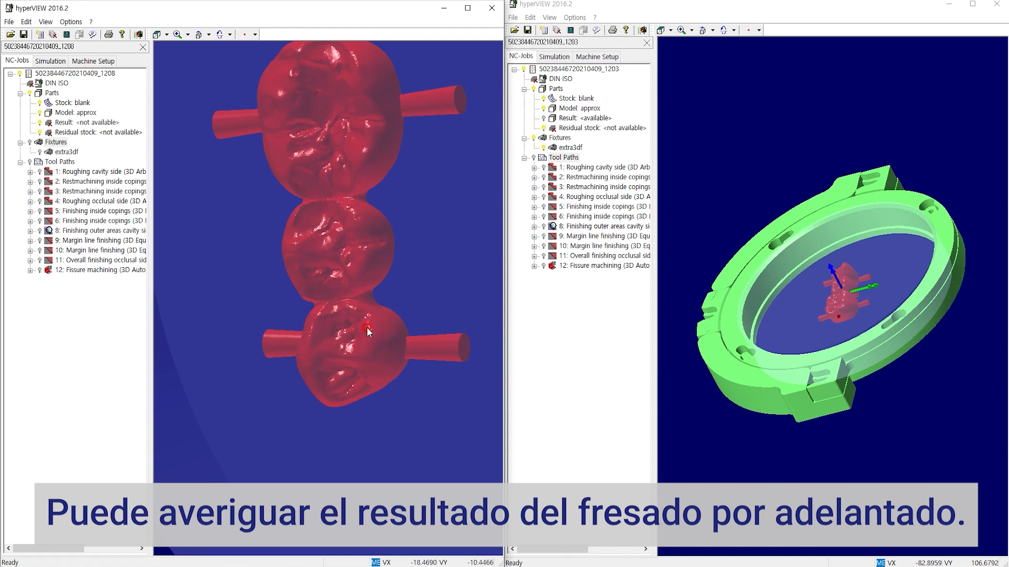
{"action": "left_click", "coordinate": [67, 123]}
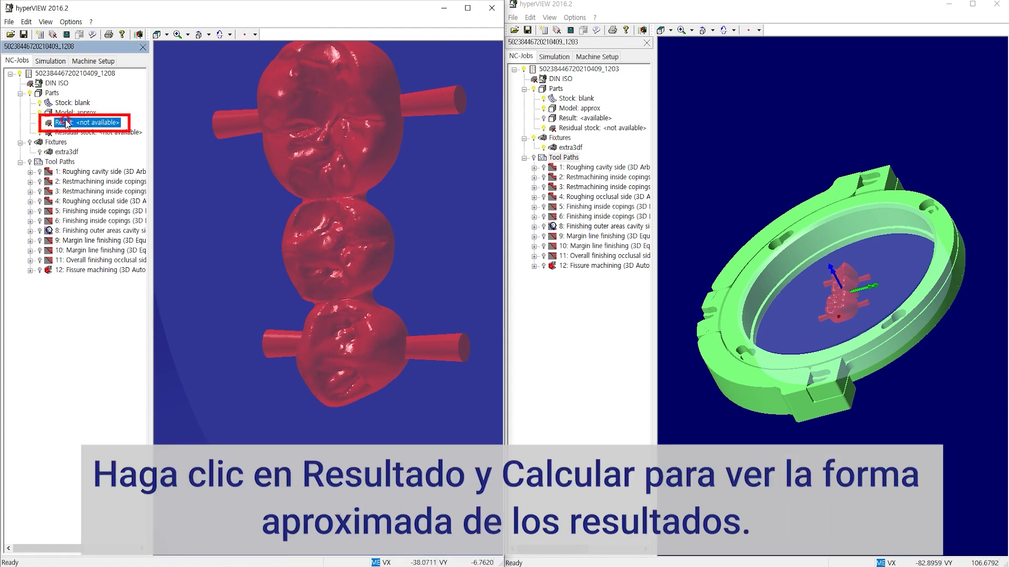
{"action": "right_click", "coordinate": [61, 126]}
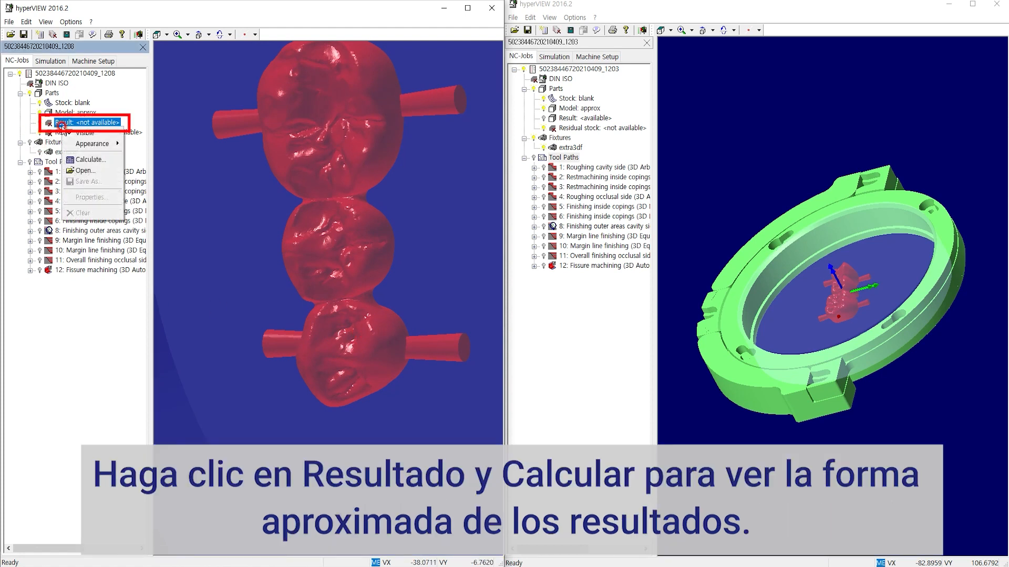
{"action": "left_click", "coordinate": [84, 161]}
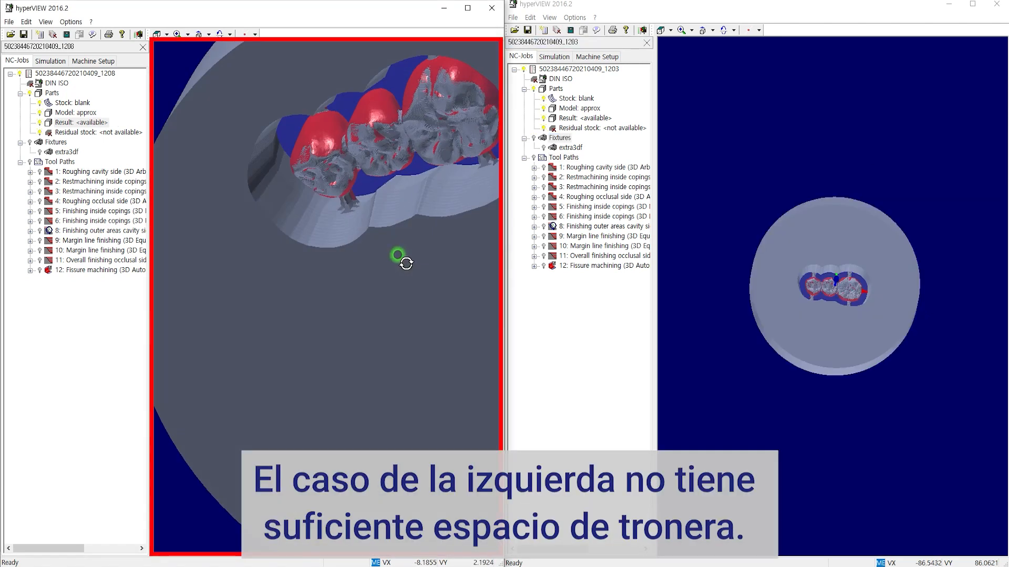
Step: Bring both milling results into close view for comparison and hide the approx model in the job ending in 1208
{"action": "left_click_drag", "start_coordinate": [397, 256], "coordinate": [387, 323]}
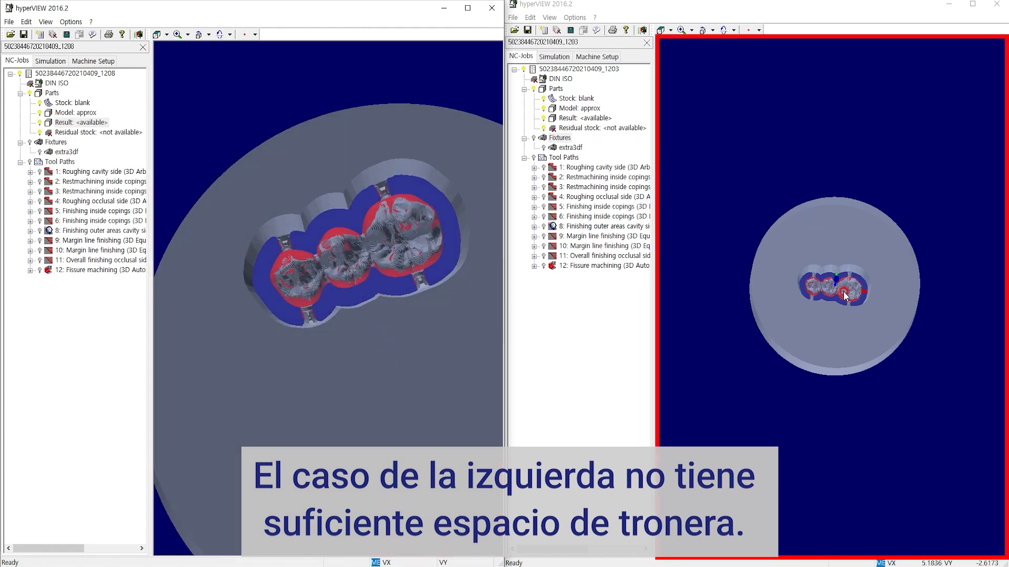
{"action": "scroll", "coordinate": [841, 291], "scroll_direction": "up", "scroll_amount": 5}
{"action": "left_click", "coordinate": [40, 112]}
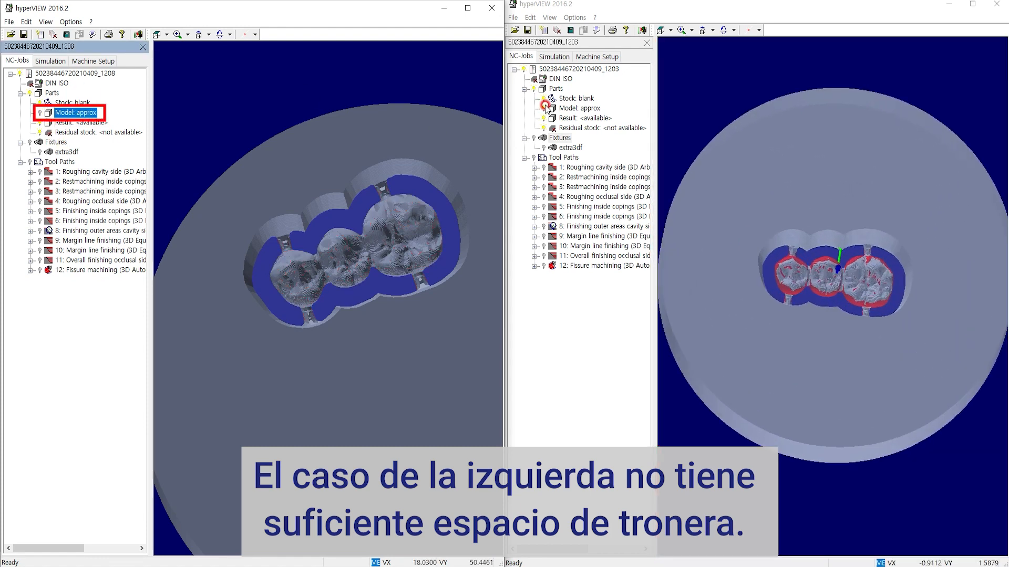
Step: Hide the approx model in the job ending in 1203 and compare both milled bridges' embrasures from the occlusal and buccal sides
{"action": "left_click", "coordinate": [545, 107]}
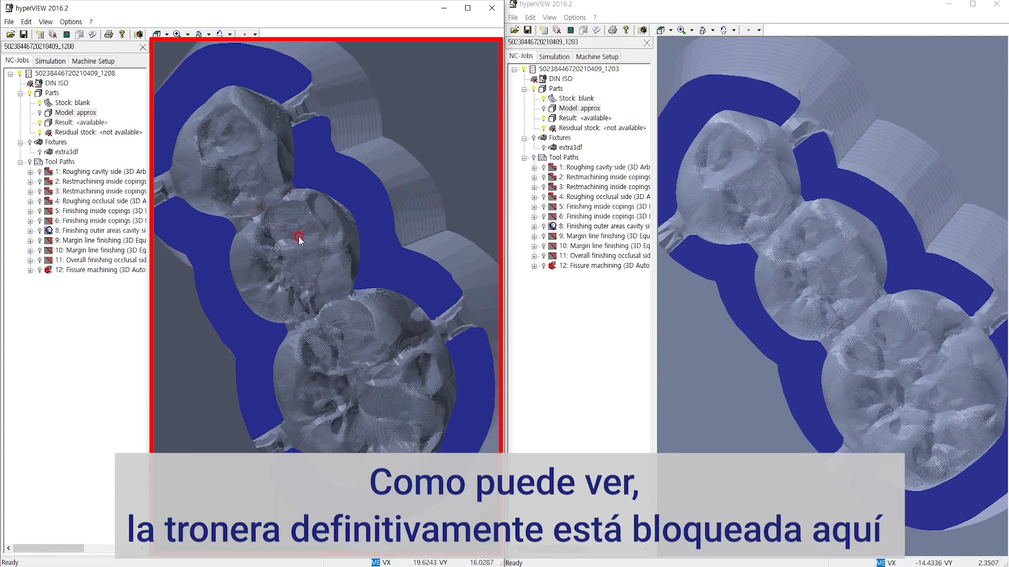
{"action": "left_click", "coordinate": [907, 274]}
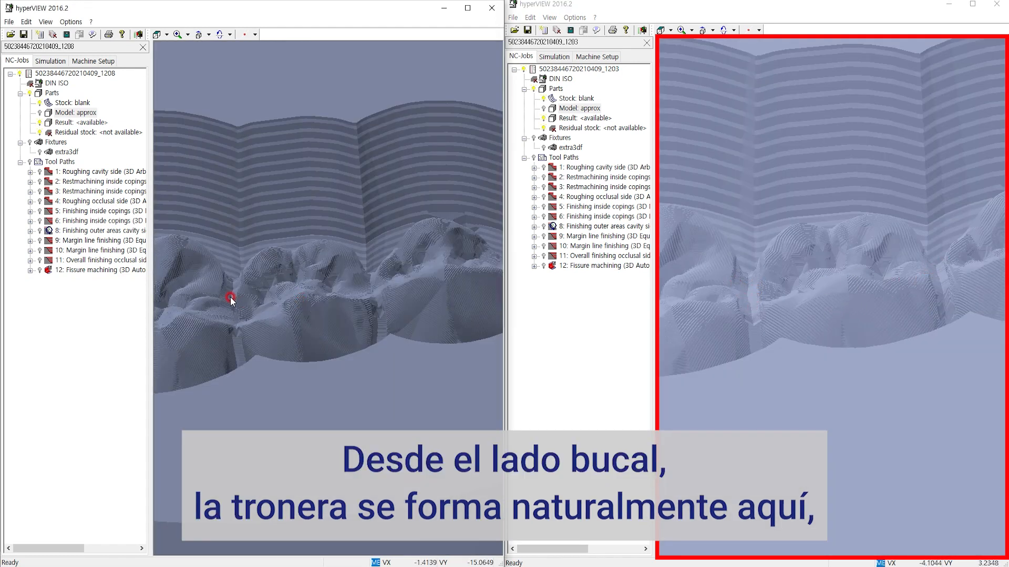
{"action": "left_click_drag", "start_coordinate": [332, 304], "coordinate": [339, 324]}
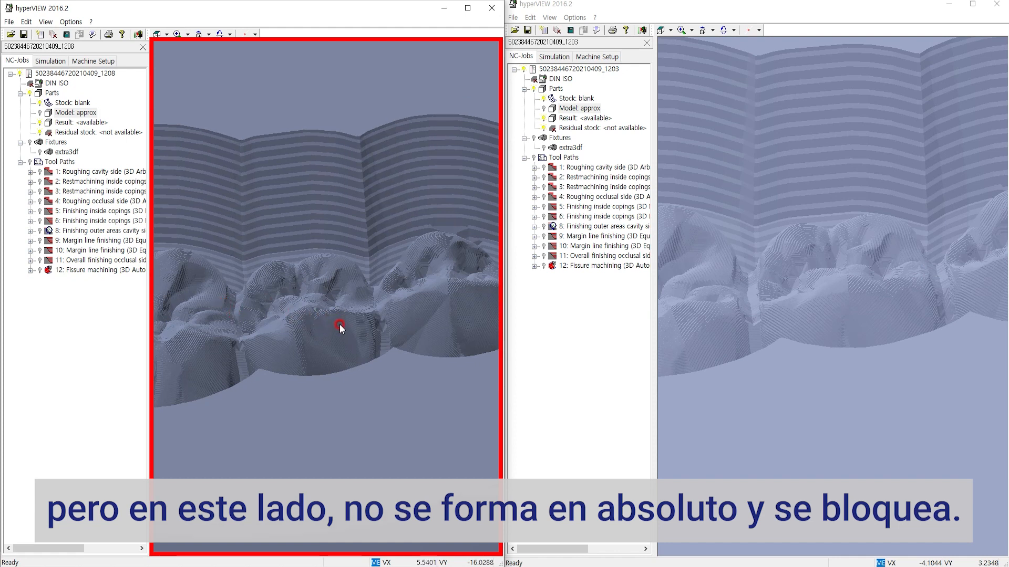
{"action": "right_click_drag", "start_coordinate": [326, 304], "coordinate": [334, 312]}
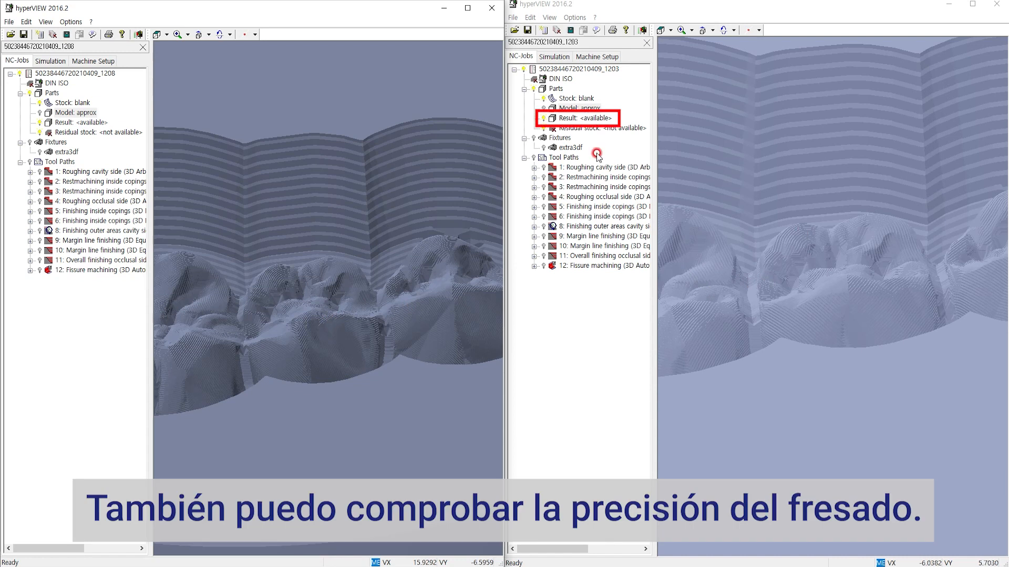
Step: Show the approx model in the job ending in 1203 and set its milling result's appearance to Transparent for inspecting the embrasures
{"action": "right_click", "coordinate": [545, 116]}
{"action": "mouse_move", "coordinate": [604, 138]}
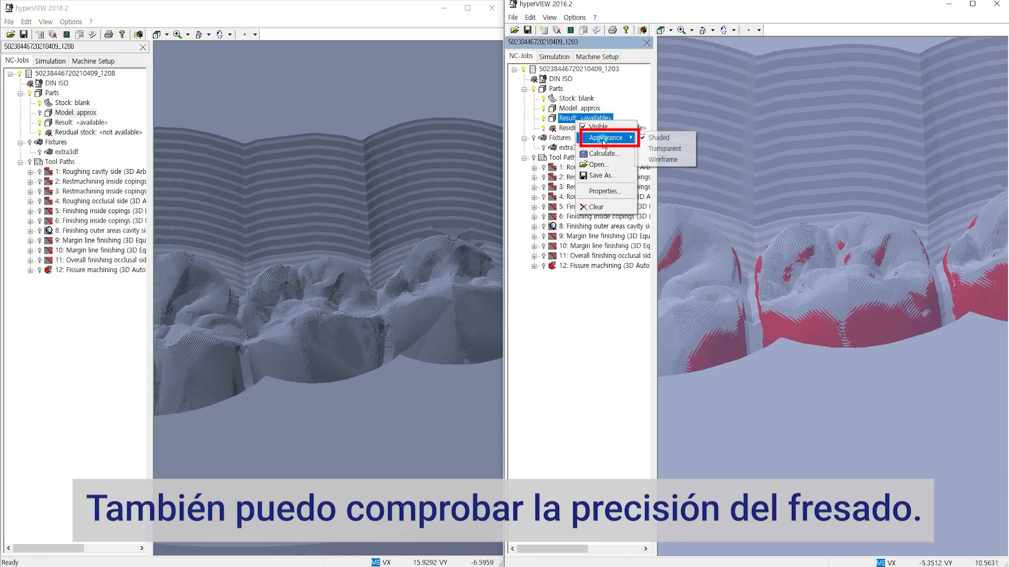
{"action": "left_click", "coordinate": [653, 149]}
{"action": "left_click", "coordinate": [802, 263]}
{"action": "right_click_drag", "start_coordinate": [802, 264], "coordinate": [779, 261]}
Step: Show the approx model with a Transparent milling result in the job ending in 1208 and compare its embrasure close up with the other job
{"action": "right_click", "coordinate": [64, 122]}
{"action": "mouse_move", "coordinate": [105, 139]}
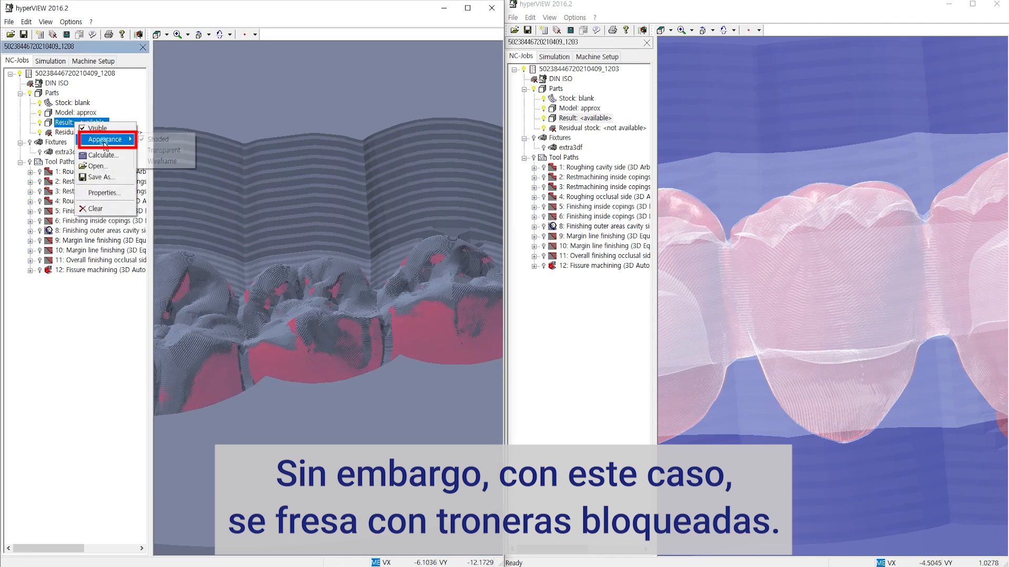
{"action": "left_click", "coordinate": [153, 151]}
{"action": "mouse_move", "coordinate": [237, 286]}
{"action": "right_mouse_down"}
{"action": "mouse_move", "coordinate": [286, 388]}
{"action": "mouse_move", "coordinate": [294, 316]}
{"action": "mouse_move", "coordinate": [259, 280]}
{"action": "mouse_move", "coordinate": [247, 283]}
{"action": "right_mouse_up"}
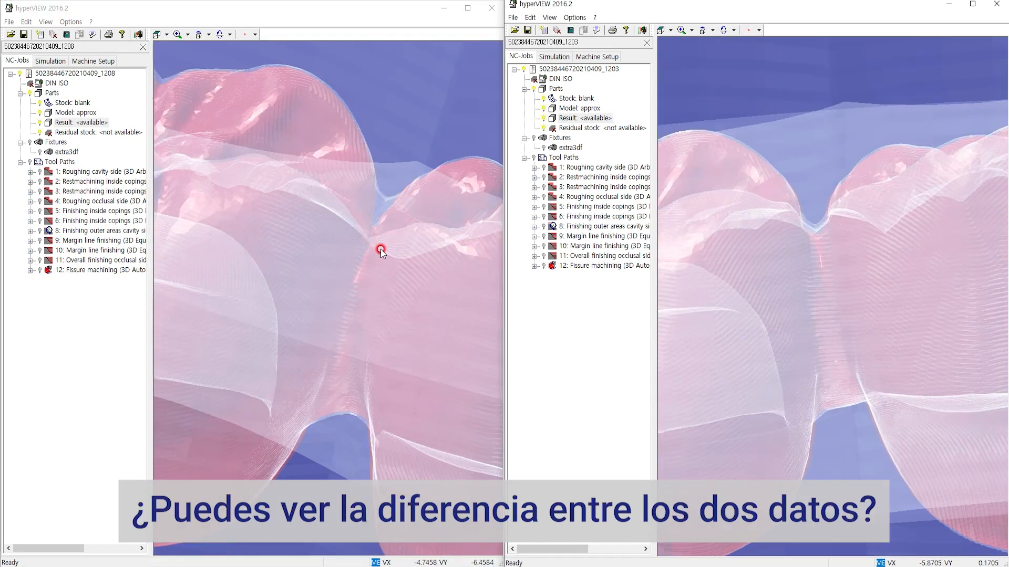
{"action": "right_click_drag", "start_coordinate": [398, 264], "coordinate": [365, 290]}
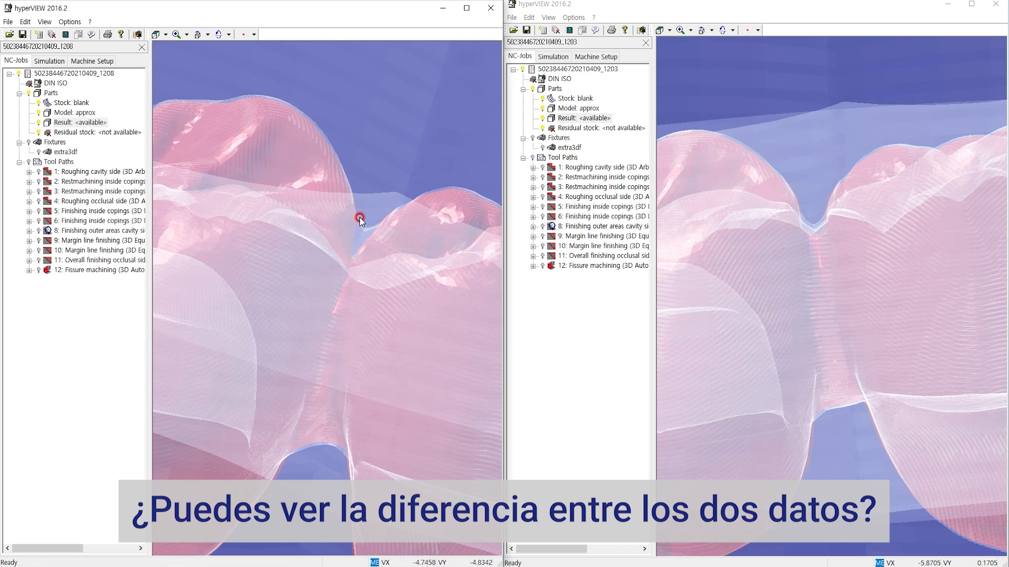